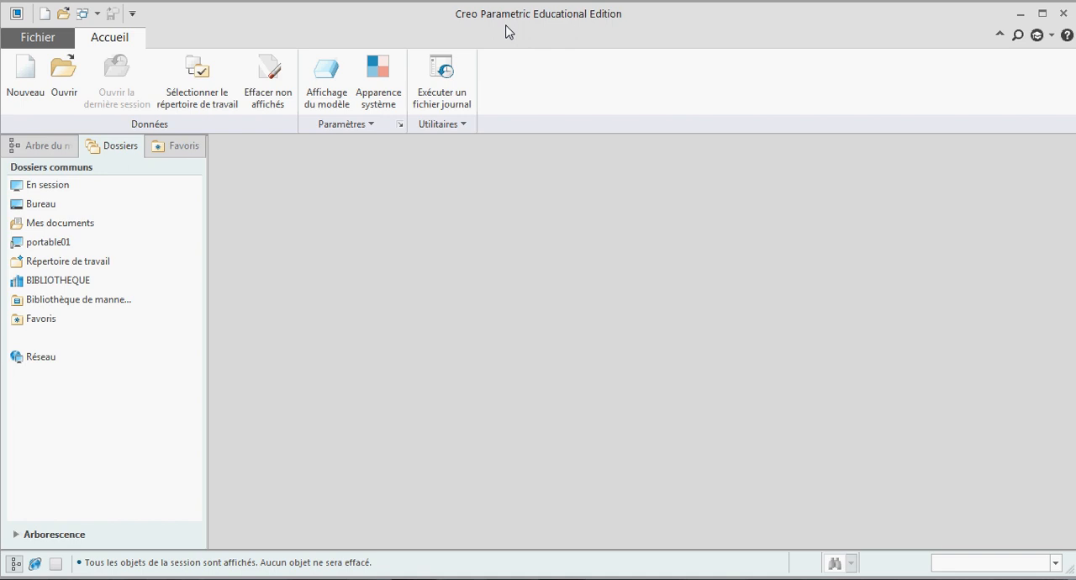
Step: Create a new Schéma file named "schema" using the Vide option
left_click(16, 85)
left_click(451, 210)
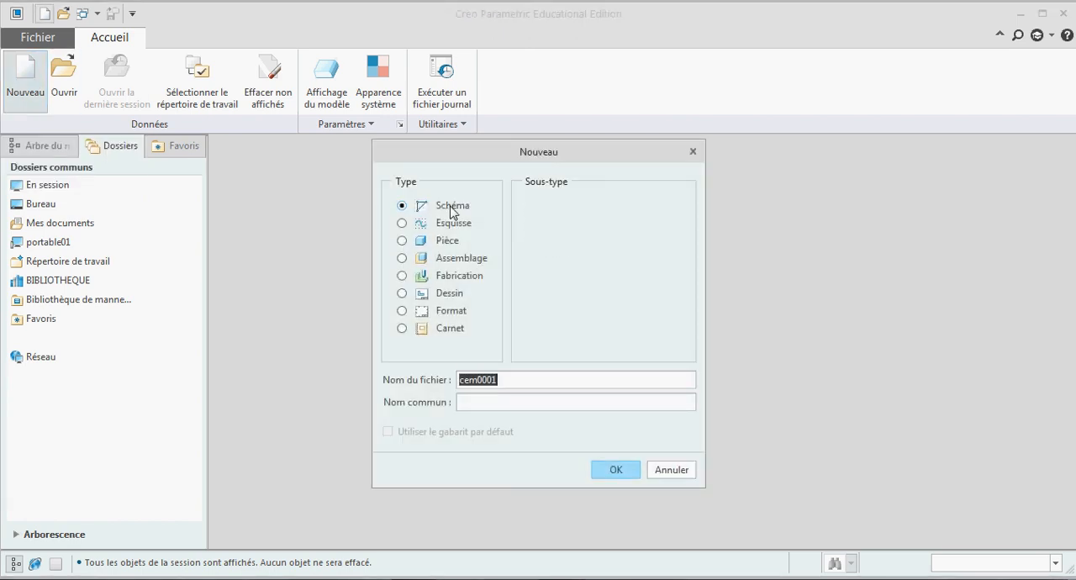
type("s")
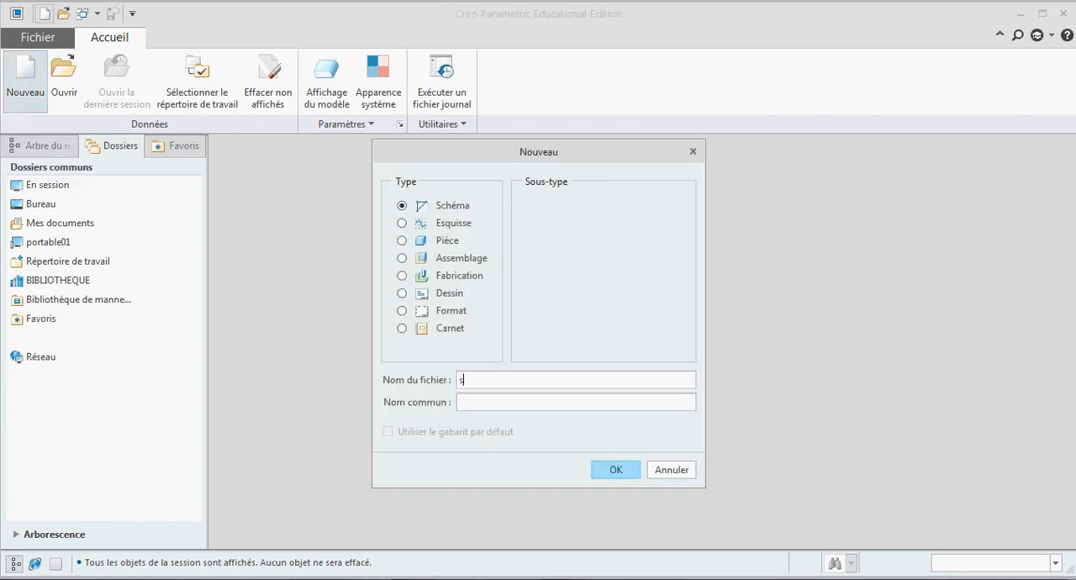
type("chema")
left_click(614, 472)
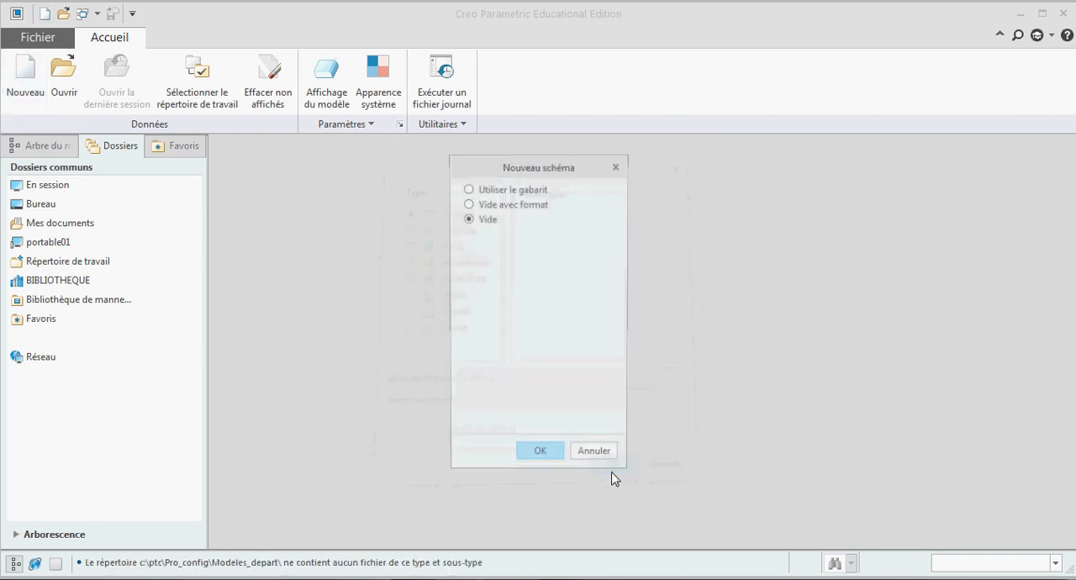
left_click(543, 459)
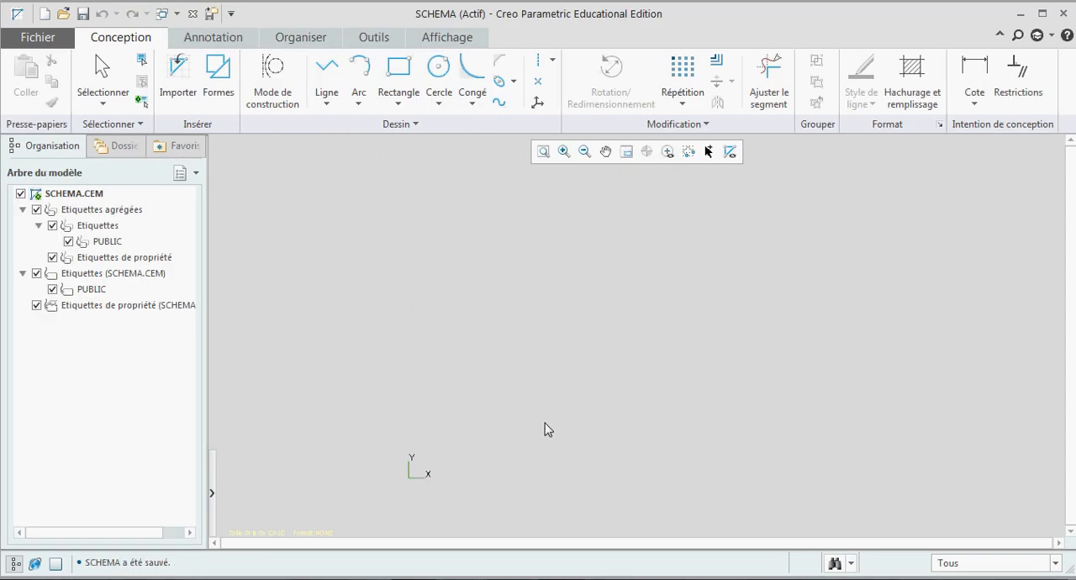
Step: Save a backup of SCHEMA.CEM in the working directory
left_click(39, 38)
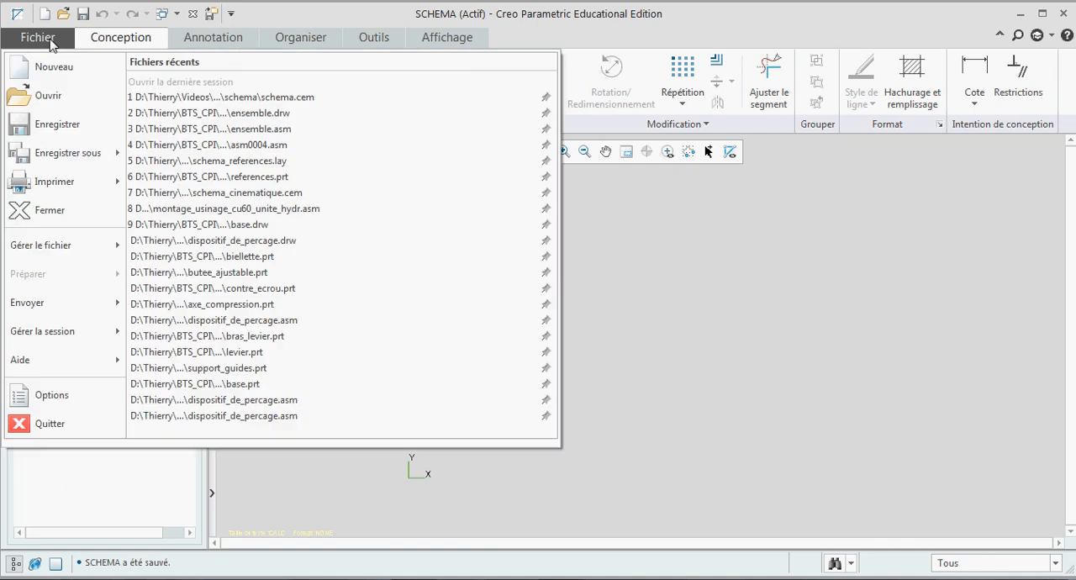
mouse_move(66, 160)
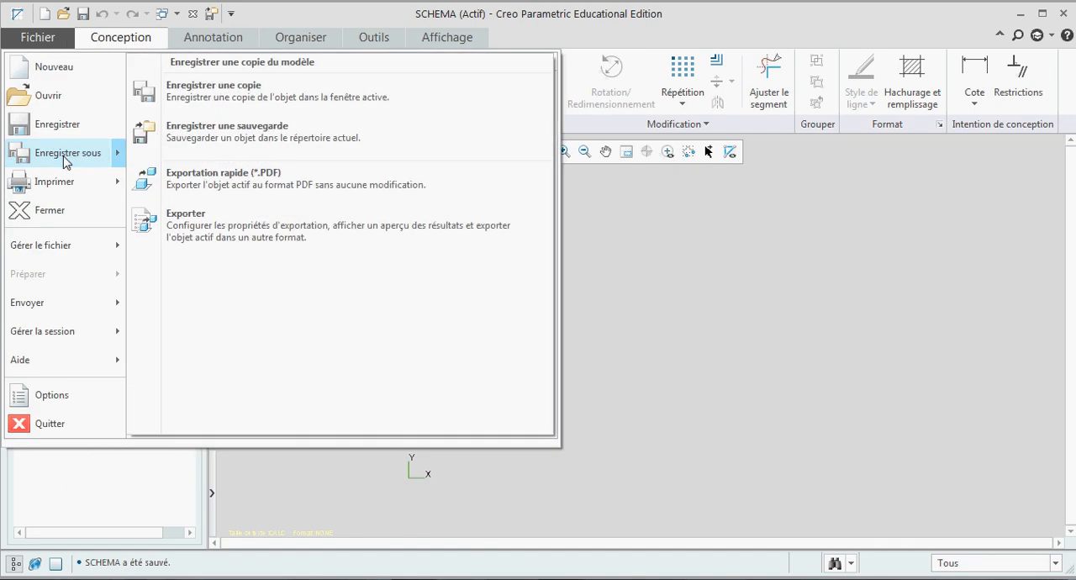
left_click(175, 131)
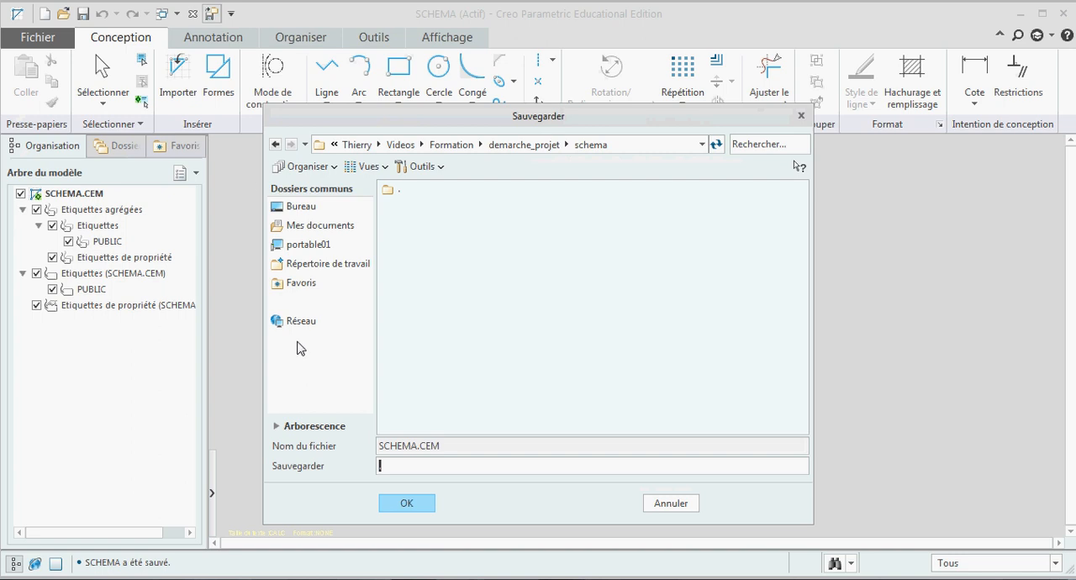
left_click(308, 244)
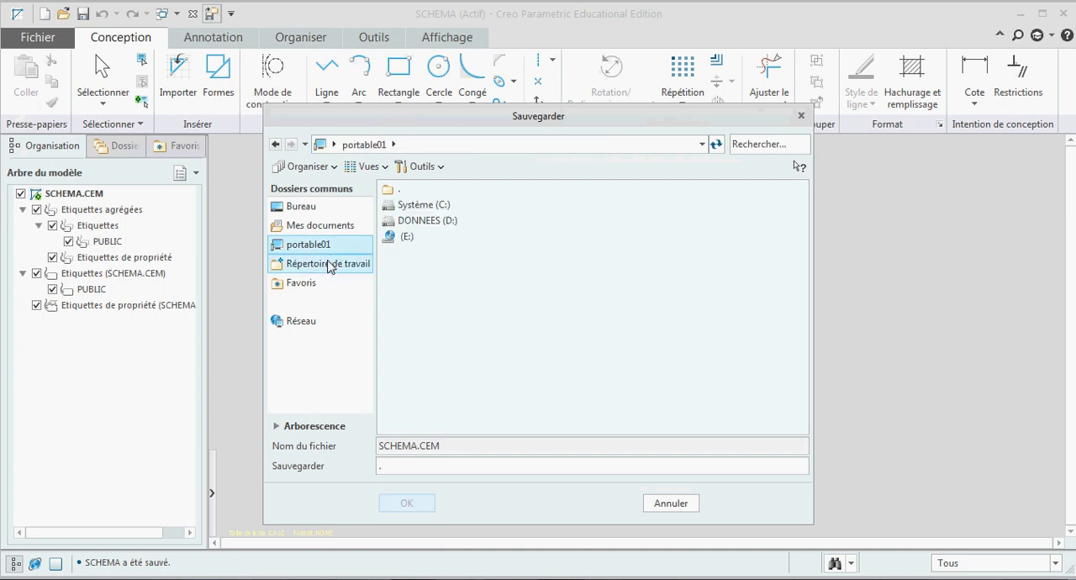
left_click(334, 263)
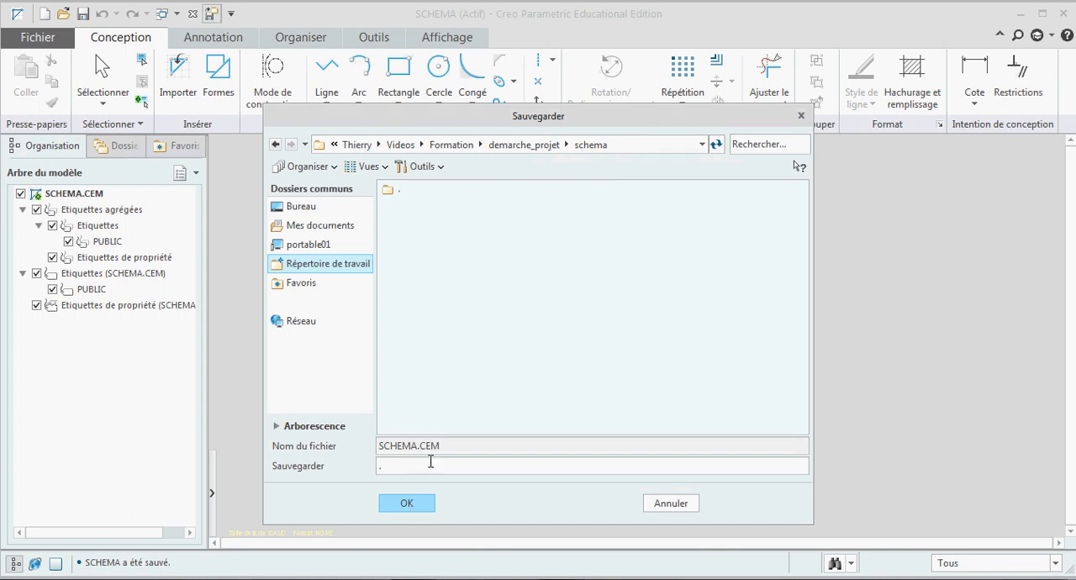
left_click(409, 504)
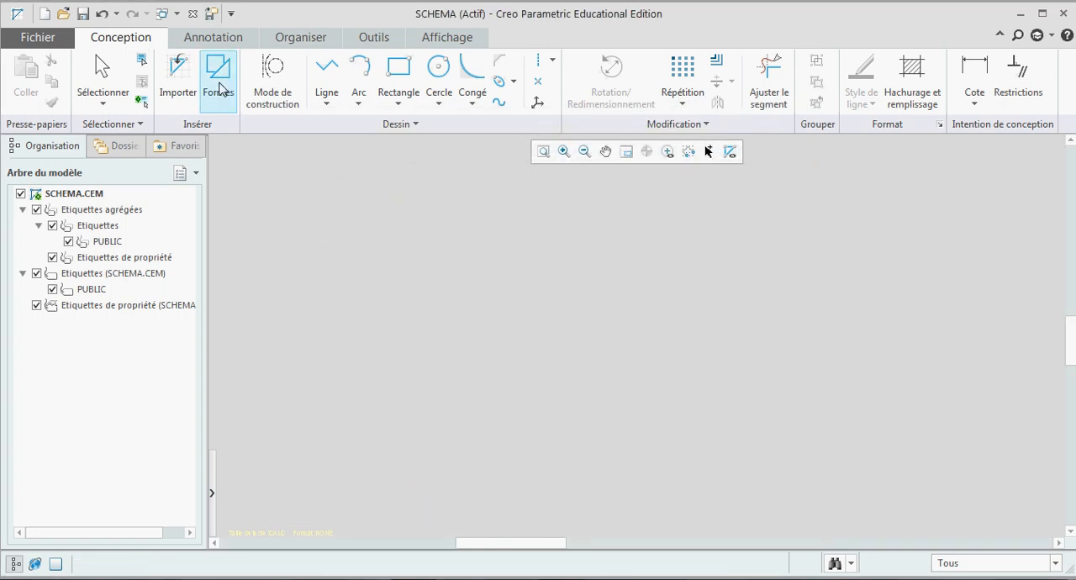
Step: Insert the "pivot" shape from the Liaisons shape library into the middle of the schematic
left_click(215, 81)
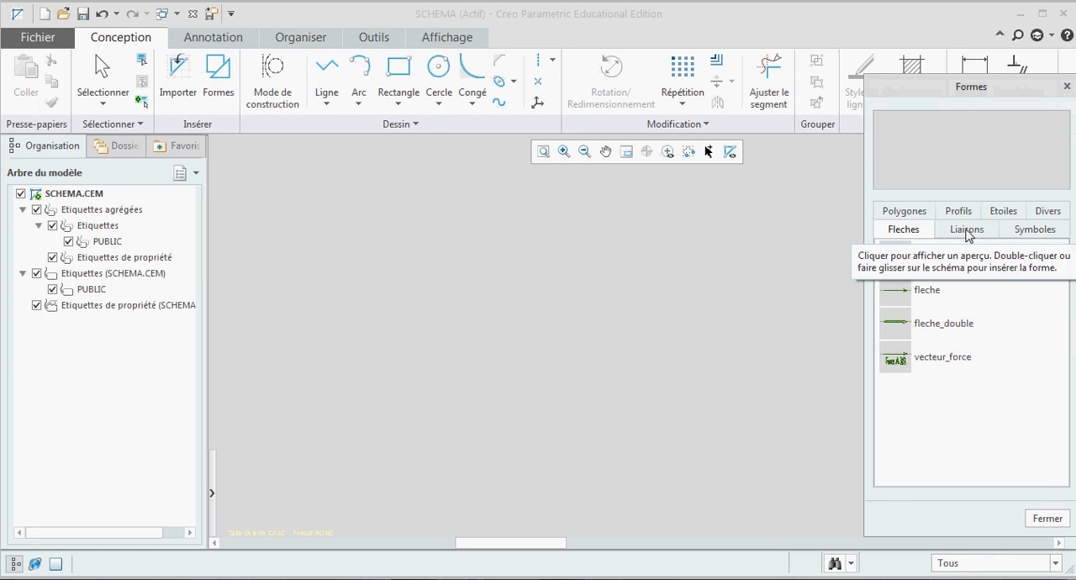
left_click(967, 232)
left_click(1019, 234)
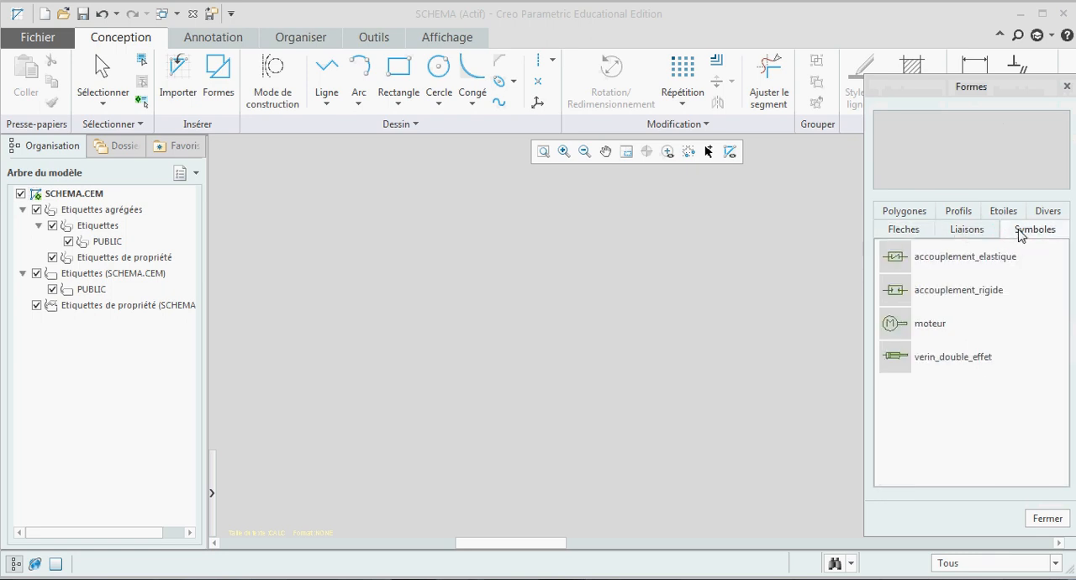
left_click(981, 236)
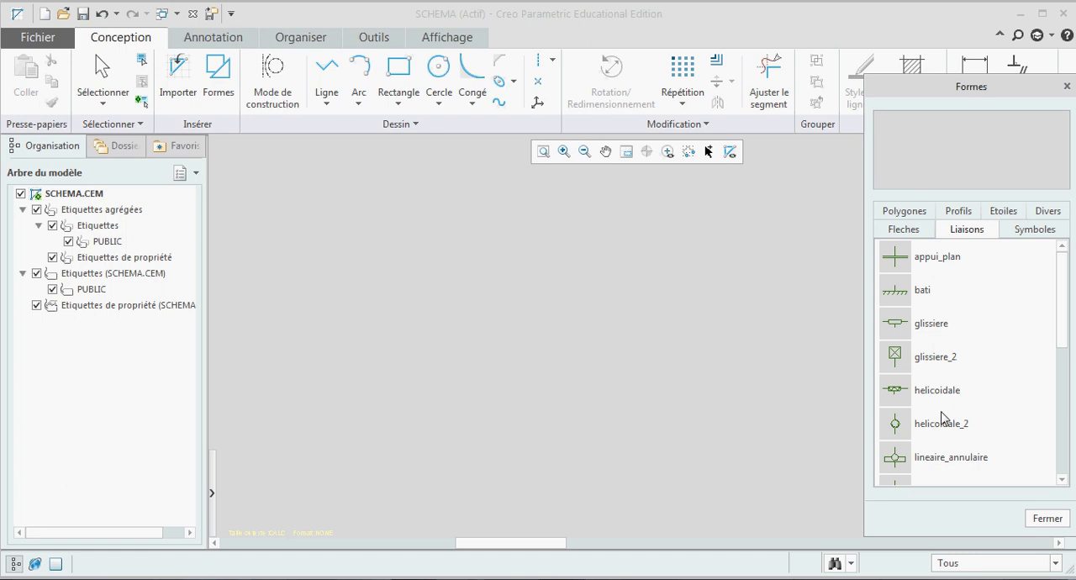
scroll(946, 421, "down", 2)
scroll(948, 422, "down", 1)
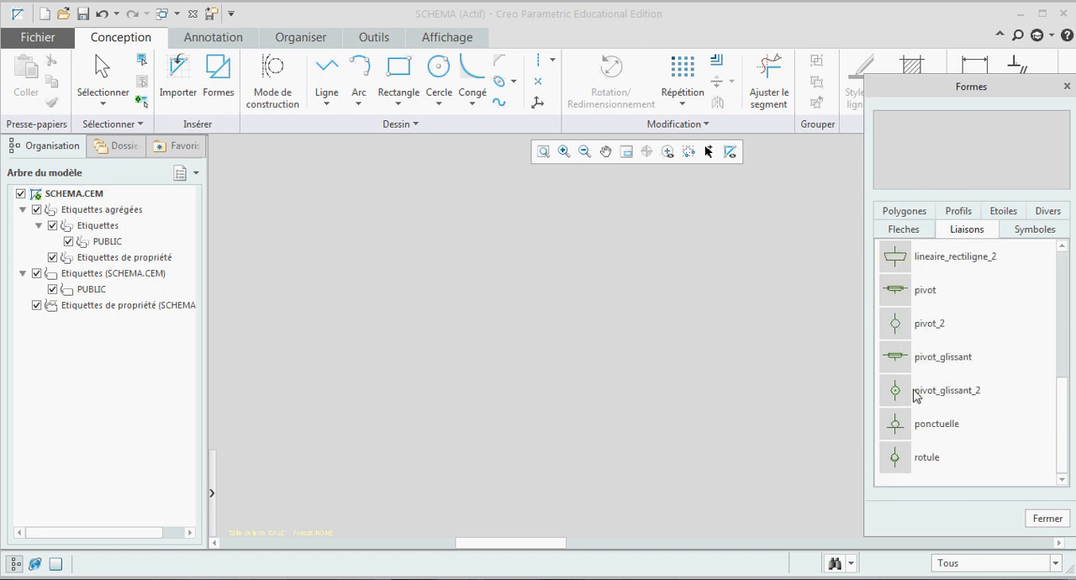
left_click(901, 293)
mouse_move(901, 294)
left_mouse_down()
mouse_move(898, 306)
mouse_move(826, 294)
mouse_move(528, 323)
left_mouse_up()
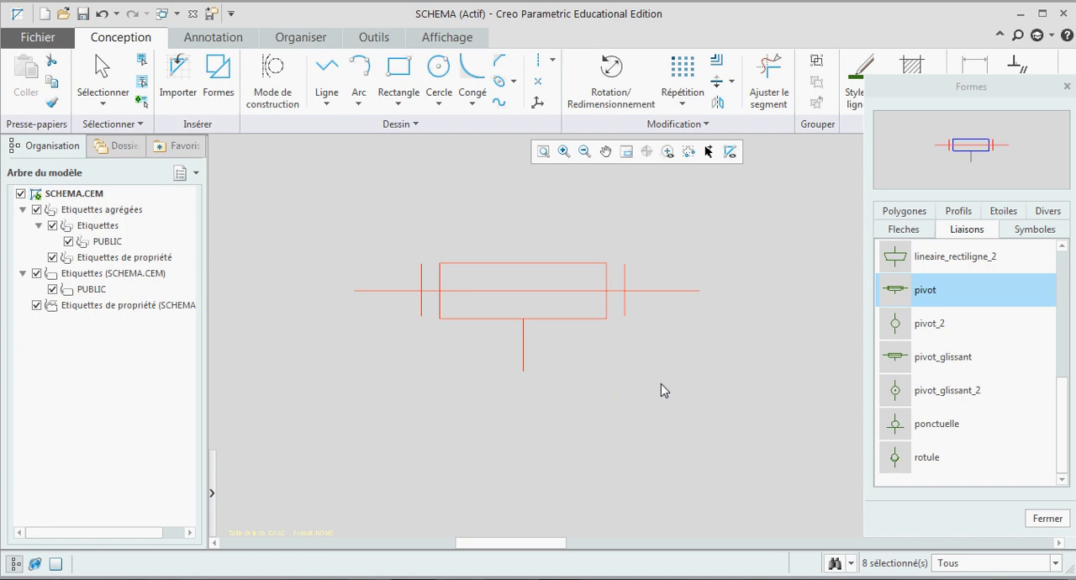
left_click(703, 408)
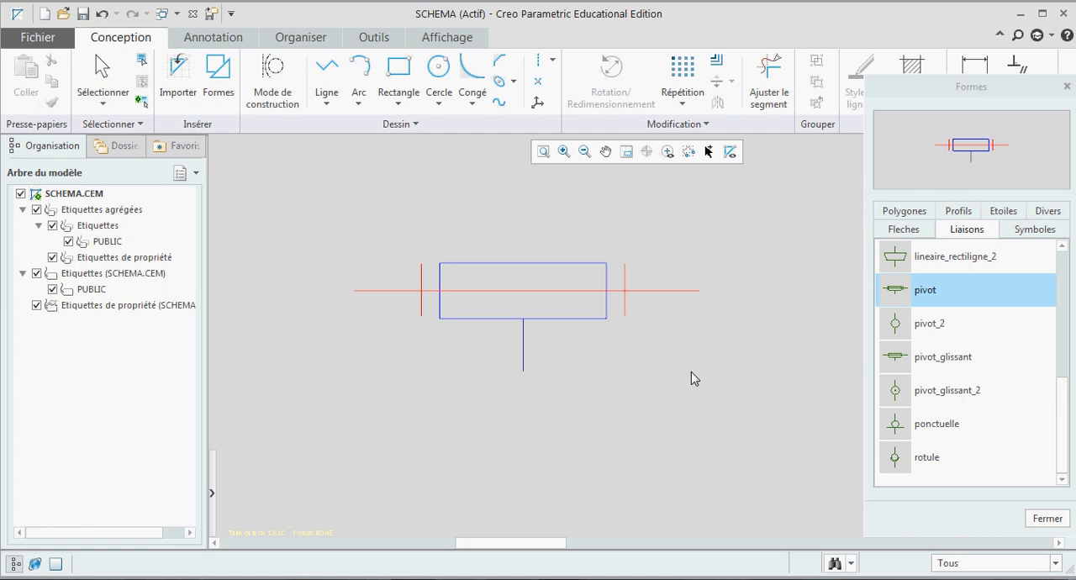
Step: Insert the "helicoidale" shape from the Liaisons library beside the pivot joint, on its right
scroll(691, 372, "up", 3)
scroll(960, 371, "up", 2)
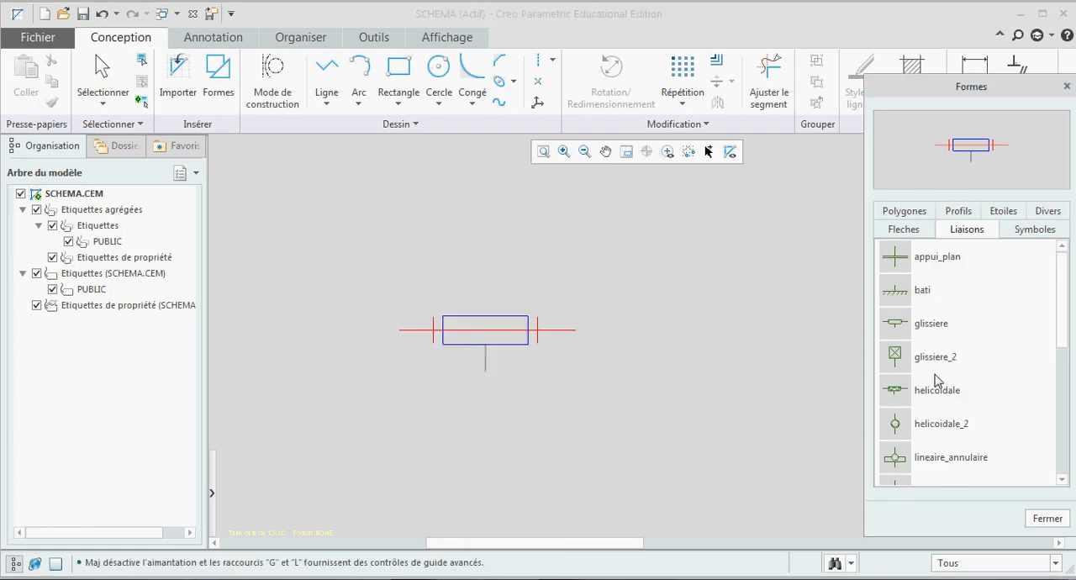
left_click(900, 395)
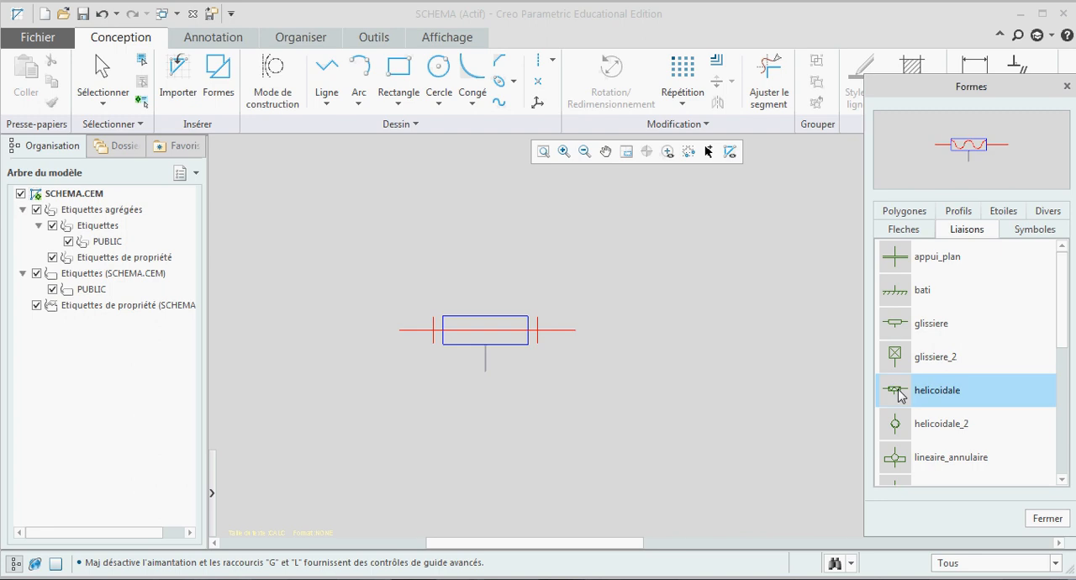
left_click_drag(900, 395, 713, 340)
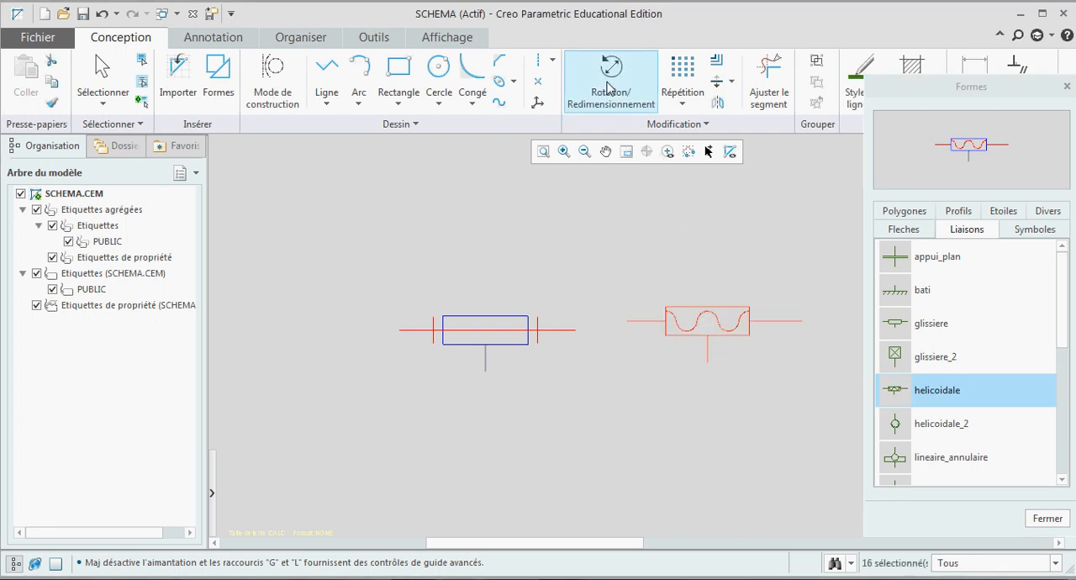
Step: Move the helical joint with Rotation/Redimensionnement so its axis lines up with the pivot's axis
left_click(610, 88)
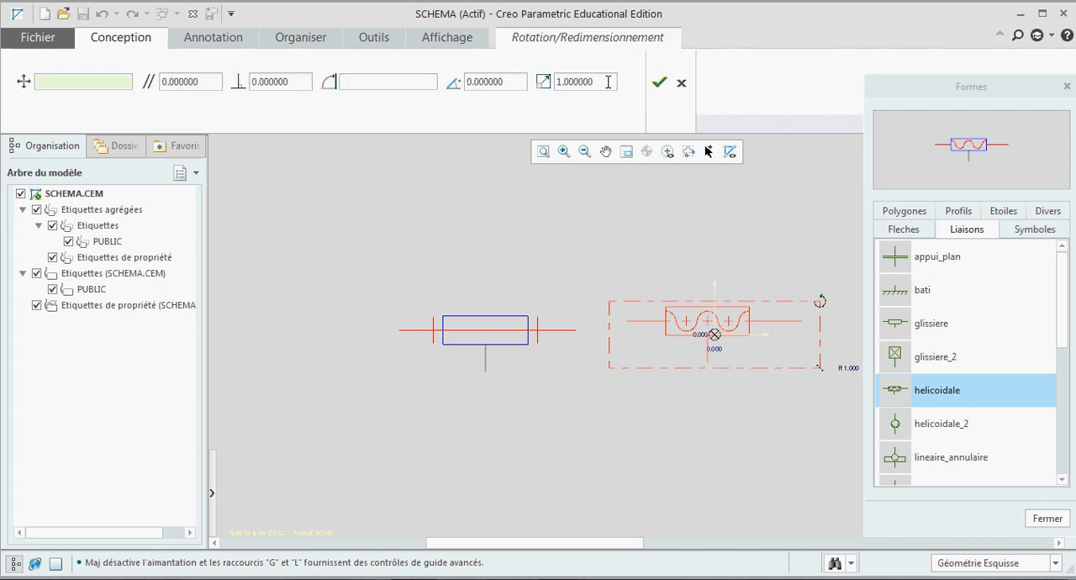
mouse_move(827, 313)
left_mouse_down()
mouse_move(723, 213)
mouse_move(686, 196)
mouse_move(675, 209)
mouse_move(700, 213)
mouse_move(824, 314)
mouse_move(819, 301)
left_mouse_up()
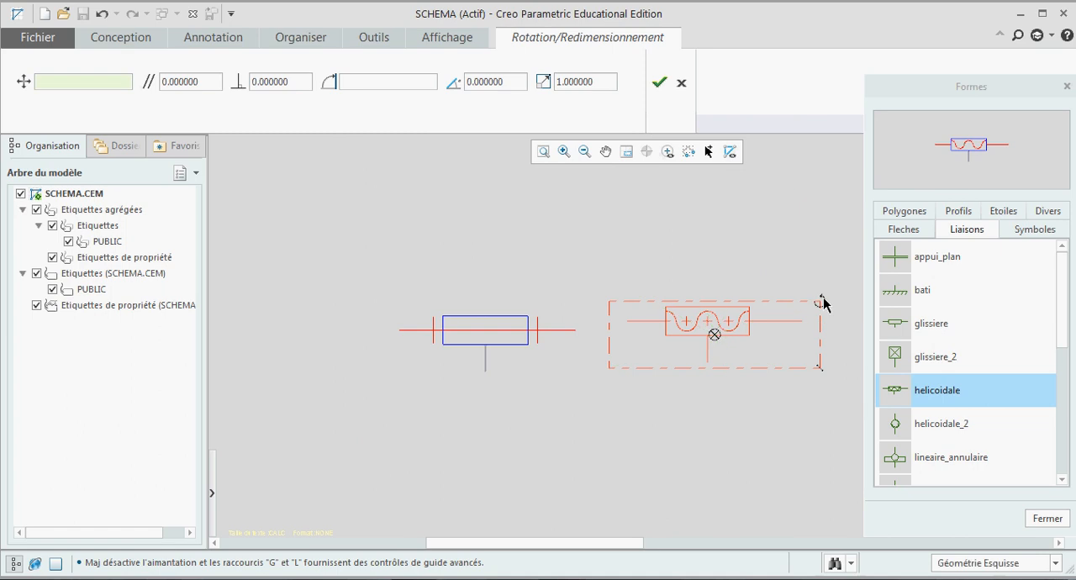
mouse_move(714, 337)
left_mouse_down()
mouse_move(713, 353)
mouse_move(715, 343)
left_mouse_up()
left_click(658, 84)
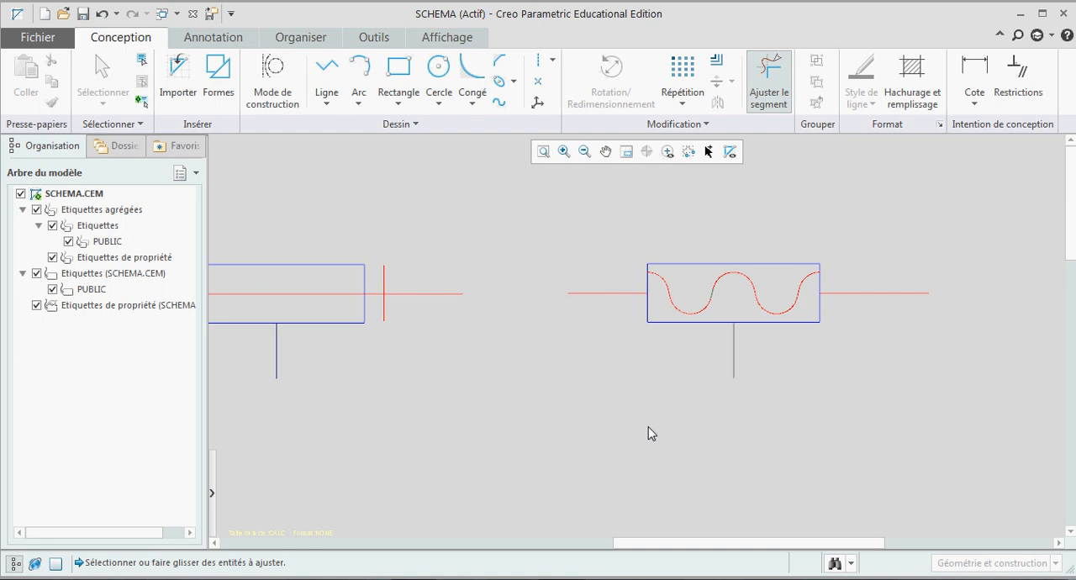
Step: Draw a line about 26.8 long joining the pivot's right axis end to the helical joint's left axis end
left_click(327, 75)
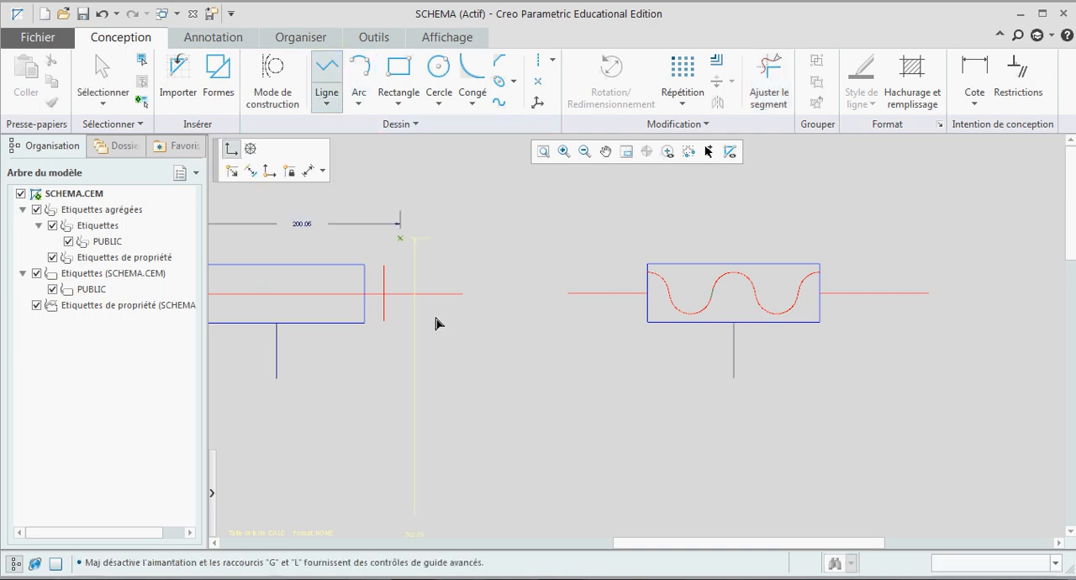
left_click(463, 294)
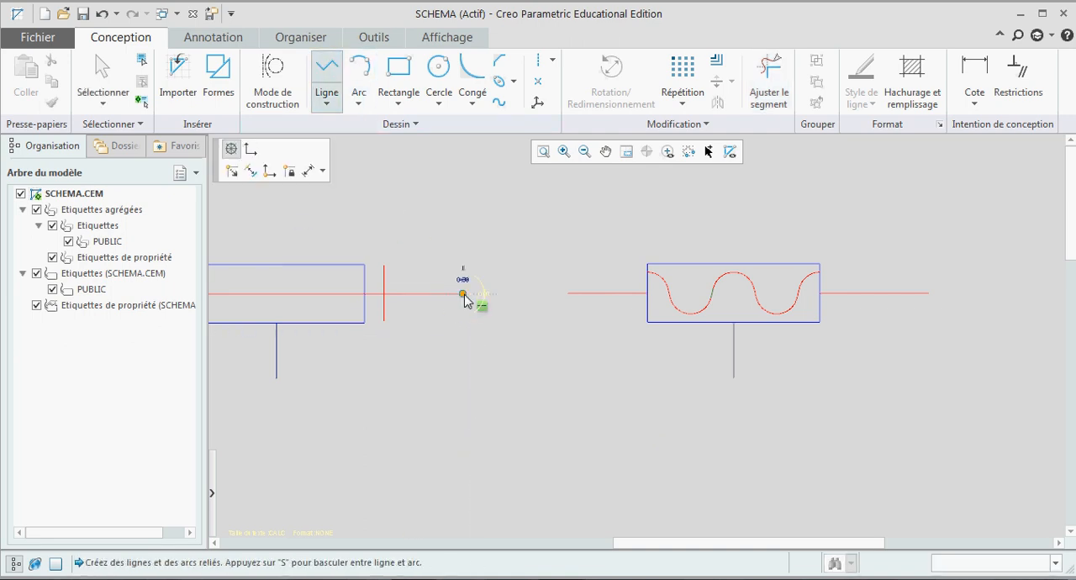
left_click(572, 296)
middle_click(571, 296)
middle_click(498, 384)
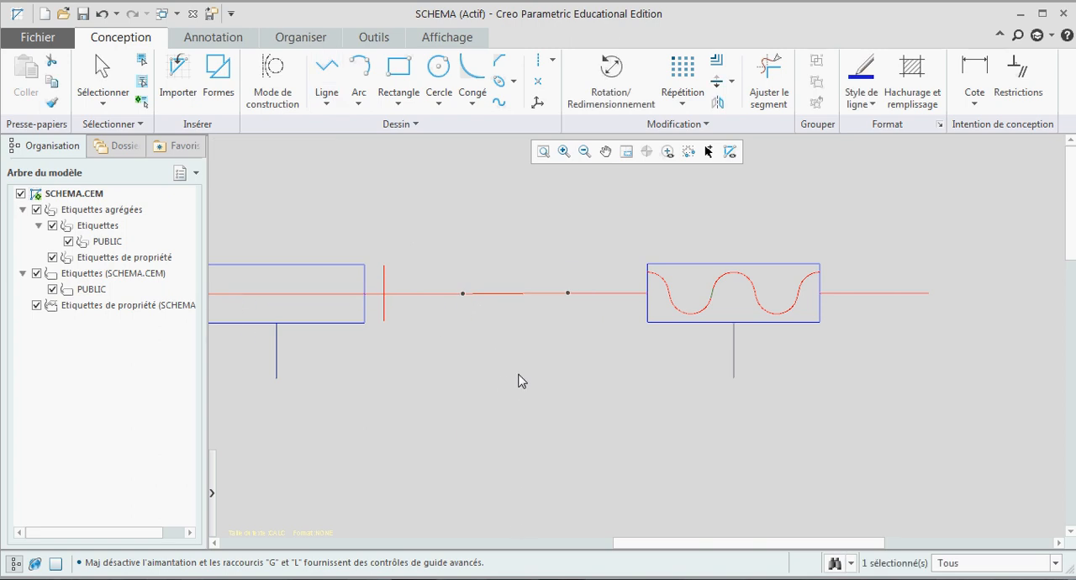
left_click(522, 379)
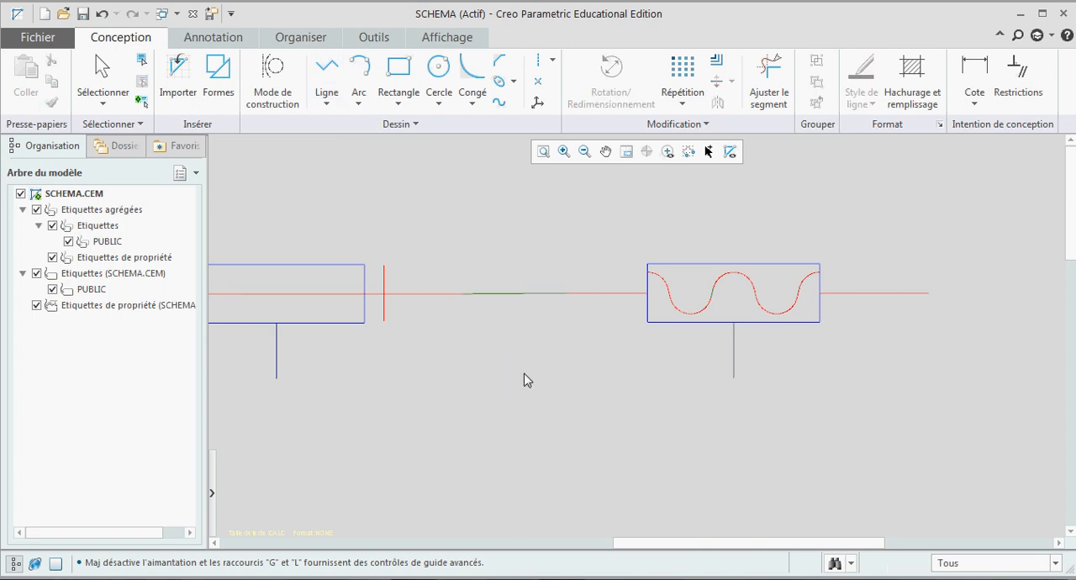
Step: Format the line connecting the two joints with the standard red colour
left_click(521, 295)
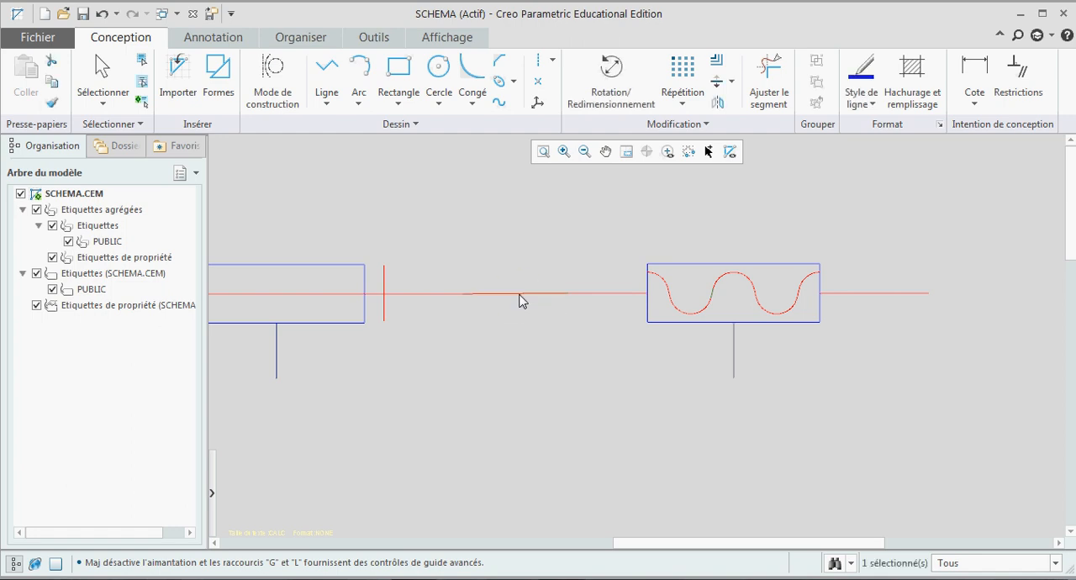
right_click(522, 296)
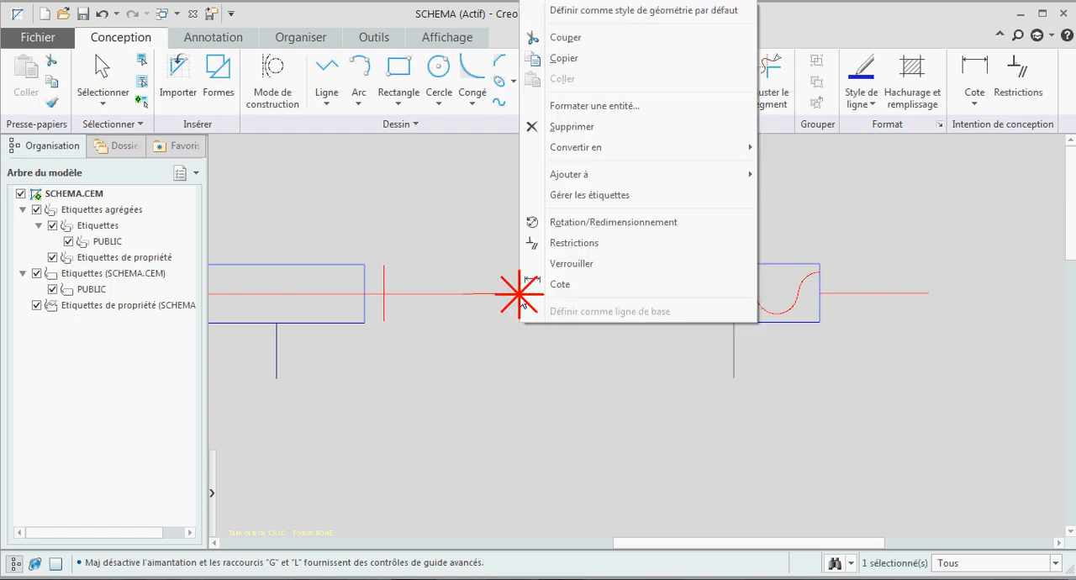
left_click(559, 106)
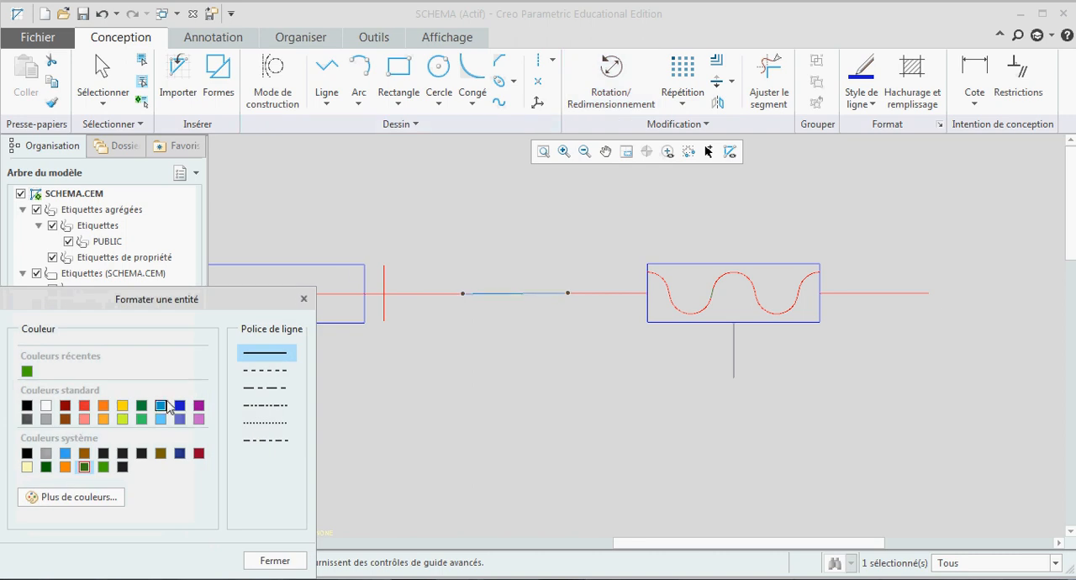
left_click(85, 407)
left_click(274, 561)
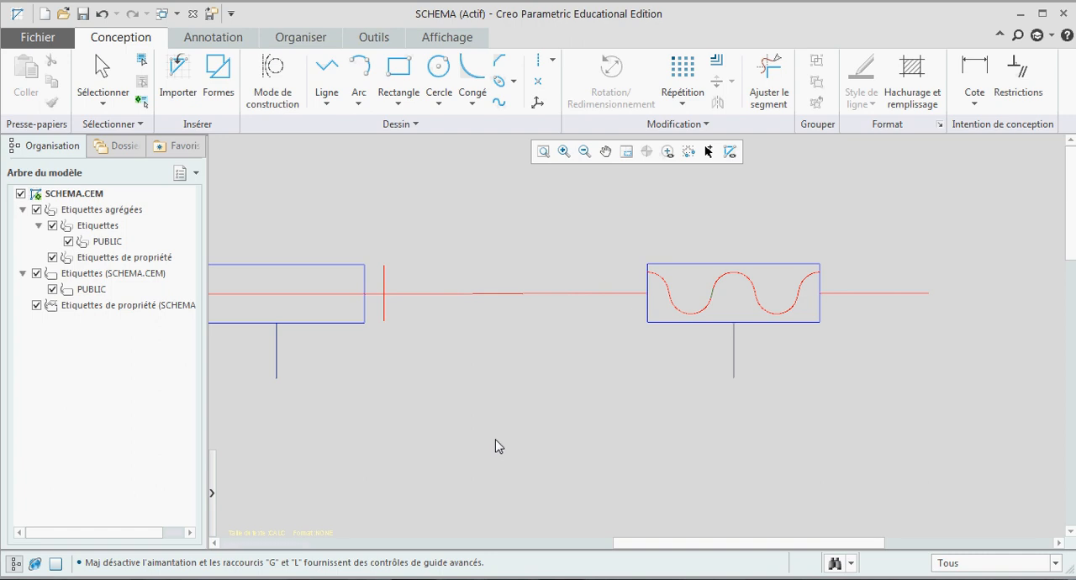
Step: Format the pivot joint's rectangular body and stem with the light purple standard colour
scroll(610, 428, "up", 1)
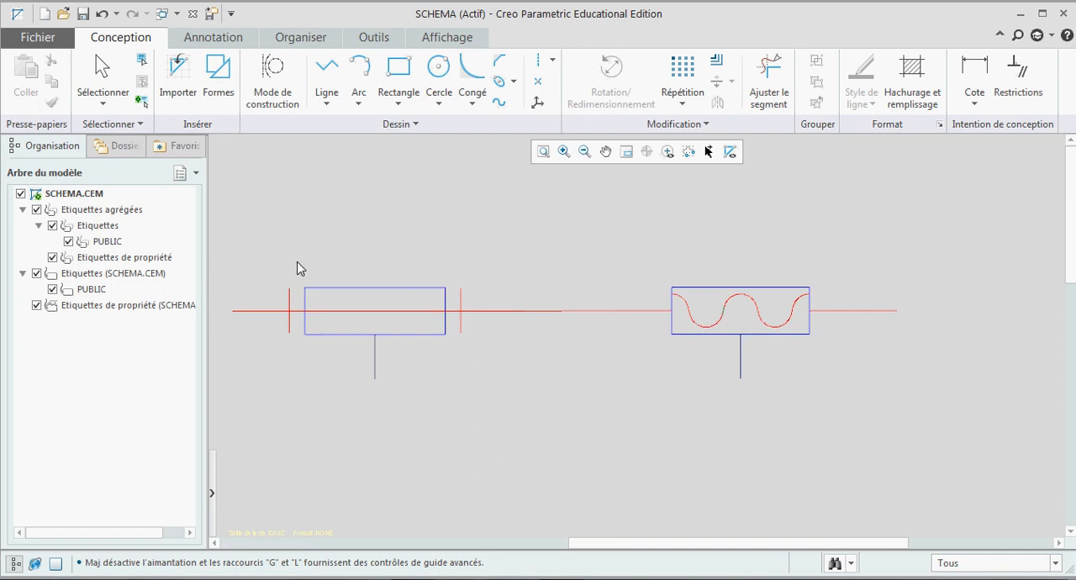
left_click_drag(296, 264, 452, 395)
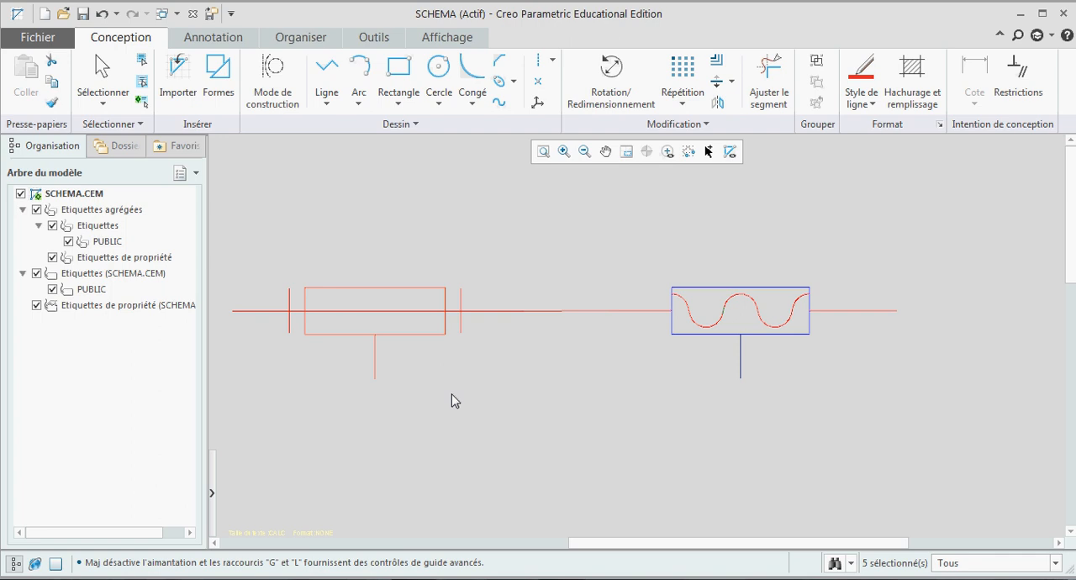
right_click(419, 337)
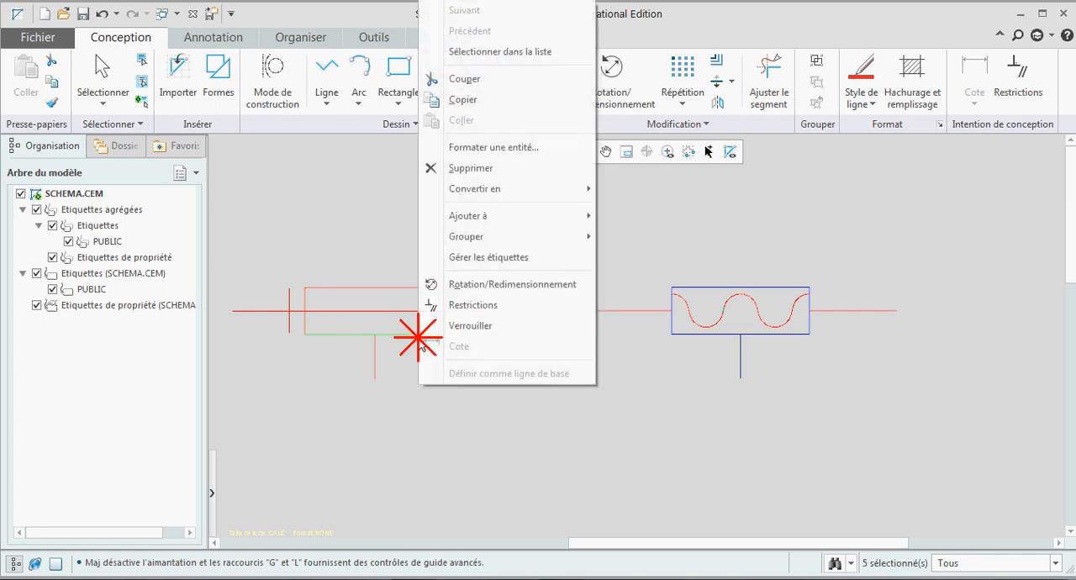
left_click(501, 148)
left_click(65, 466)
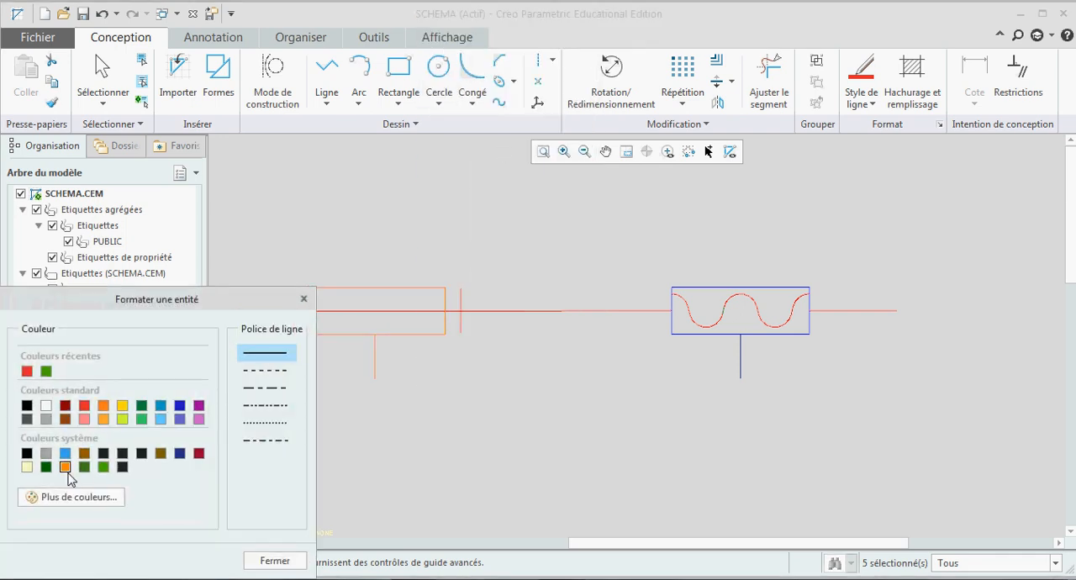
left_click(198, 418)
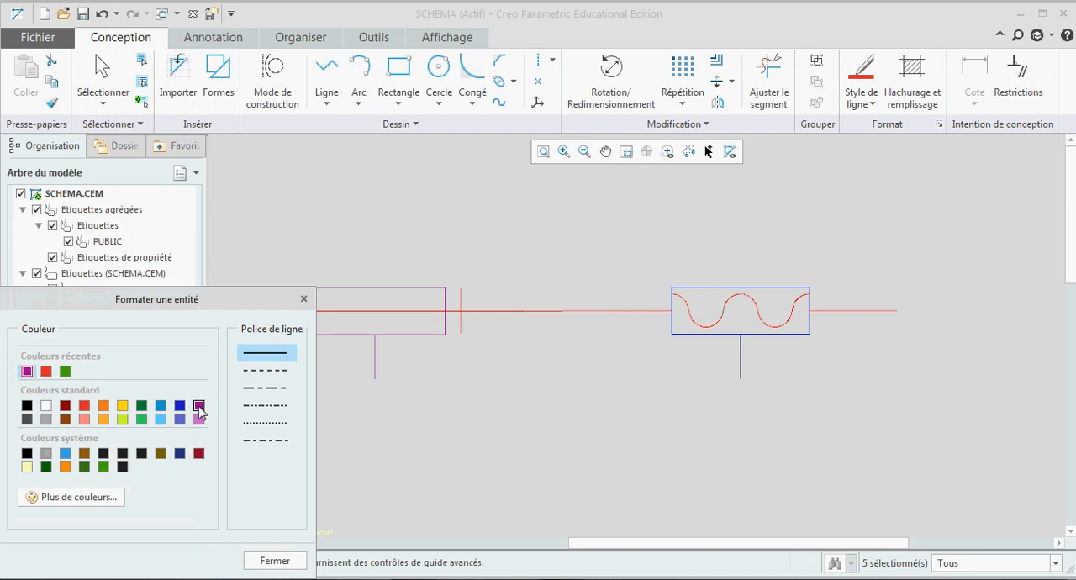
left_click(273, 561)
left_click(442, 448)
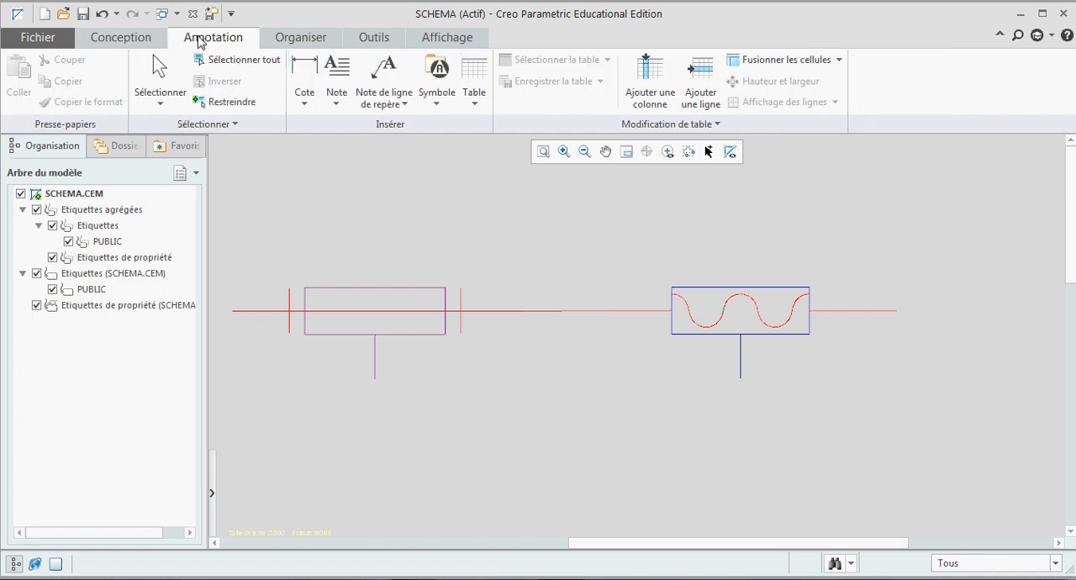
Step: Add a leader note reading "Vis" above the schematic, attached to the axis line on the right of the helical joint
left_click(380, 74)
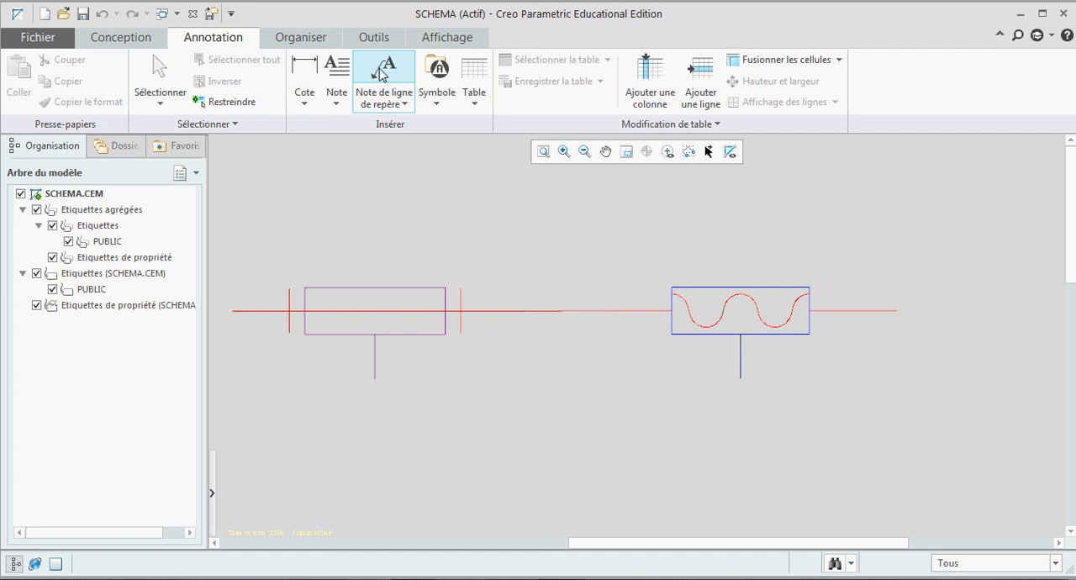
left_click(836, 313)
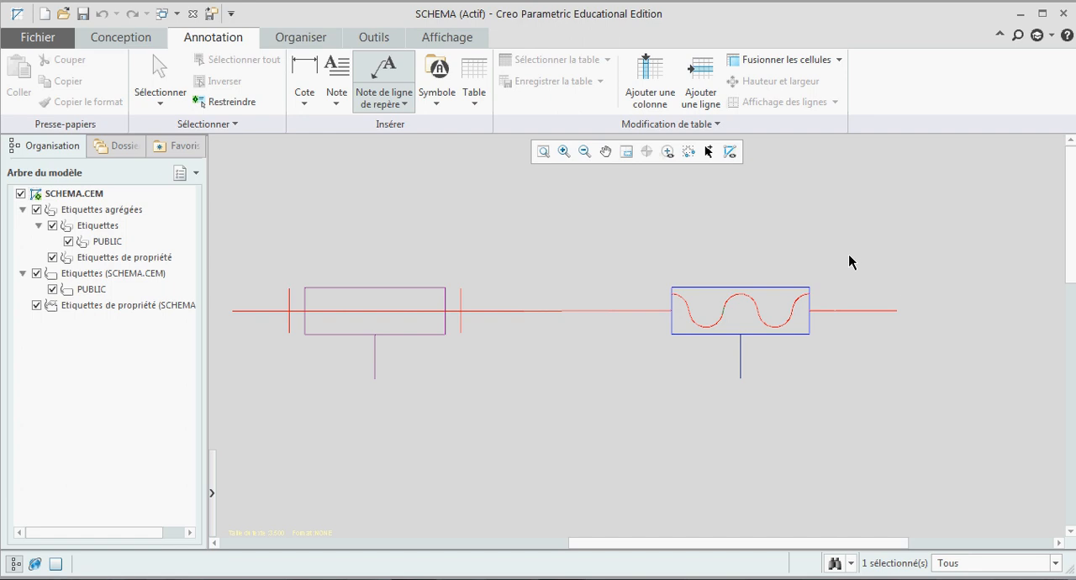
middle_click(841, 224)
type("Vis")
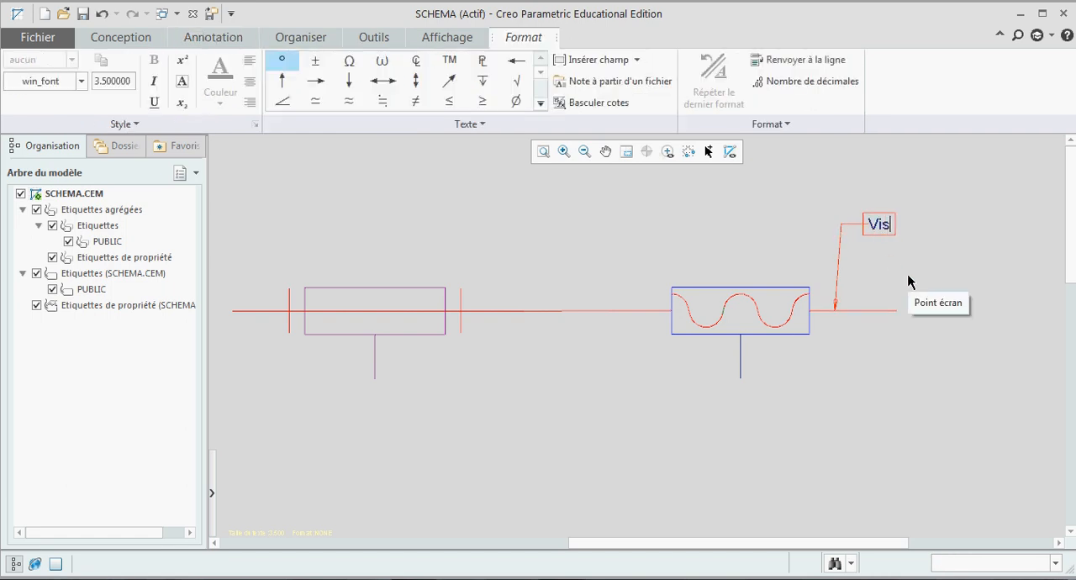
left_click(907, 281)
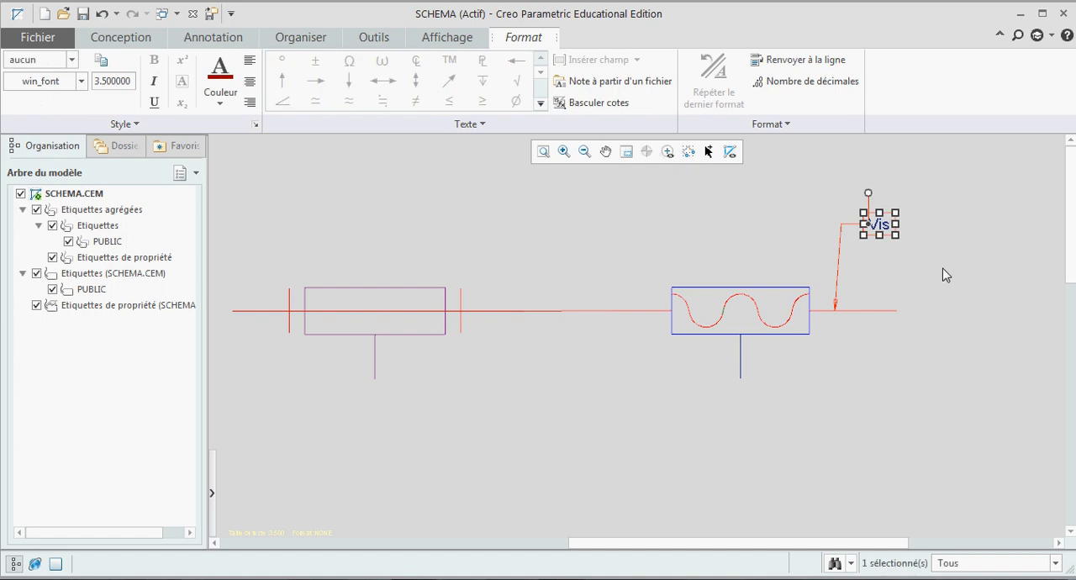
left_click(946, 275)
Step: Save the schema and save a backup of SCHEMA.CEM in the schema folder under demarche_projet
key("ctrl+s")
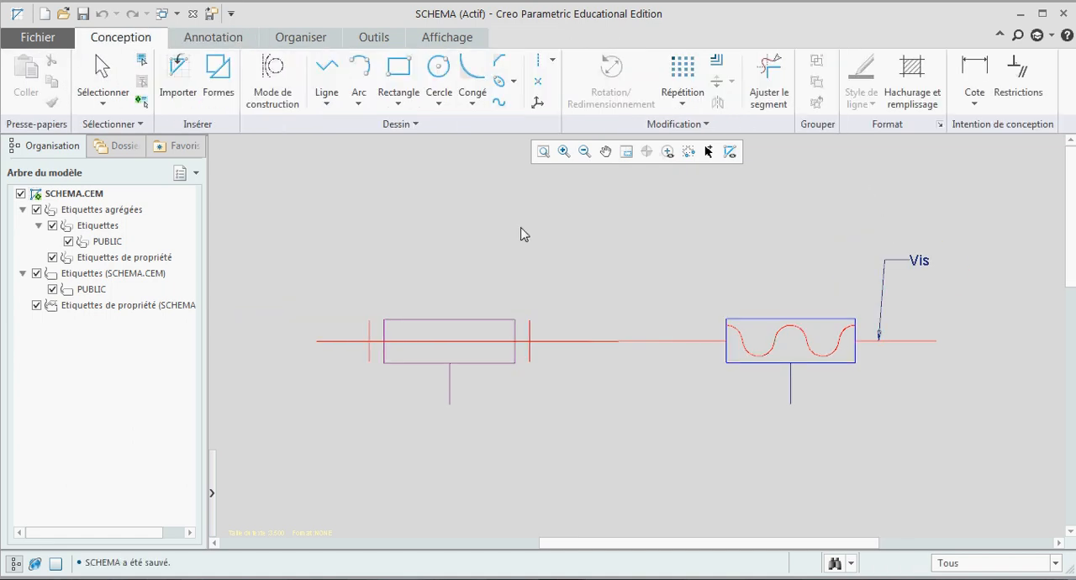
left_click(40, 37)
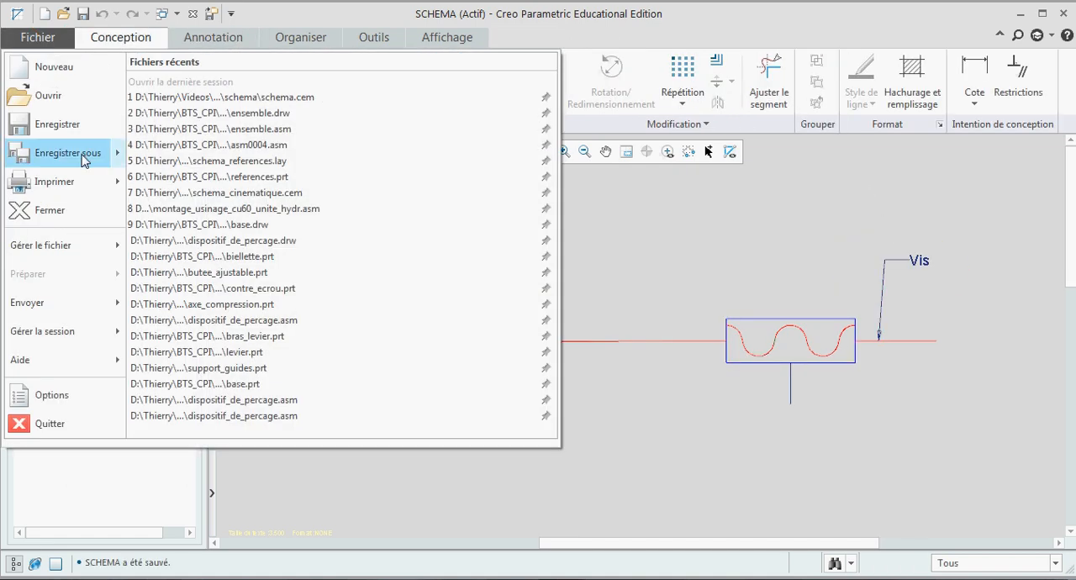
mouse_move(82, 157)
left_click(211, 142)
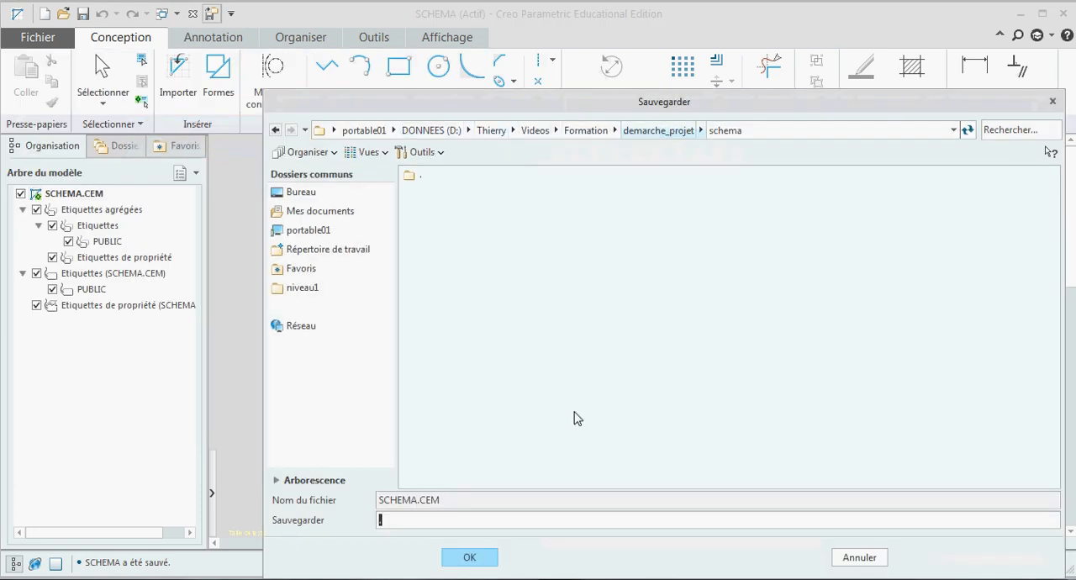
left_click(475, 559)
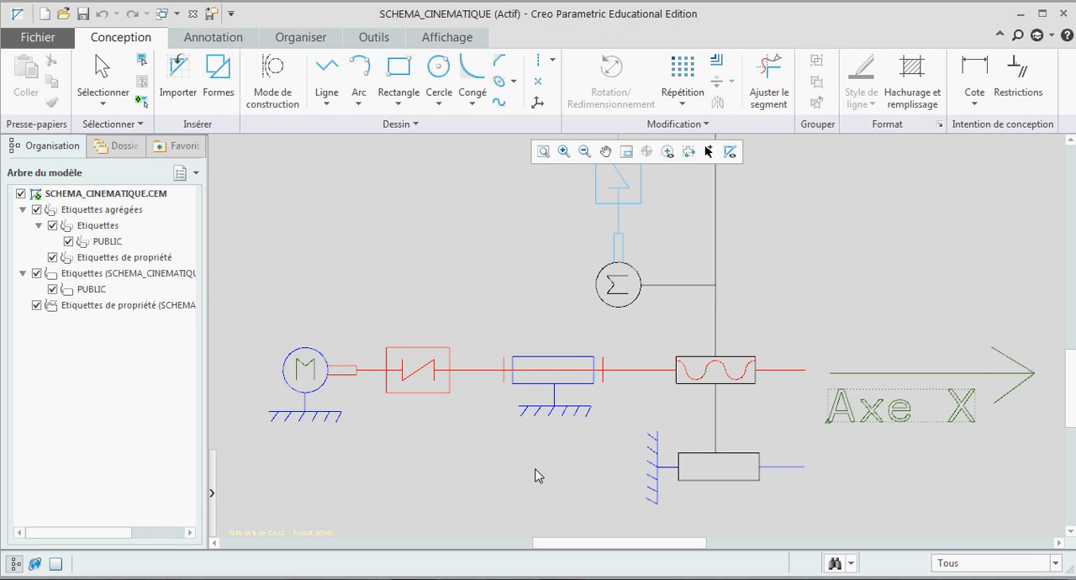
Step: Examine the X and Y axis drives in the gantry's top view in the SCHEMA_CINEMATIQUE schematic
scroll(535, 474, "down", 3)
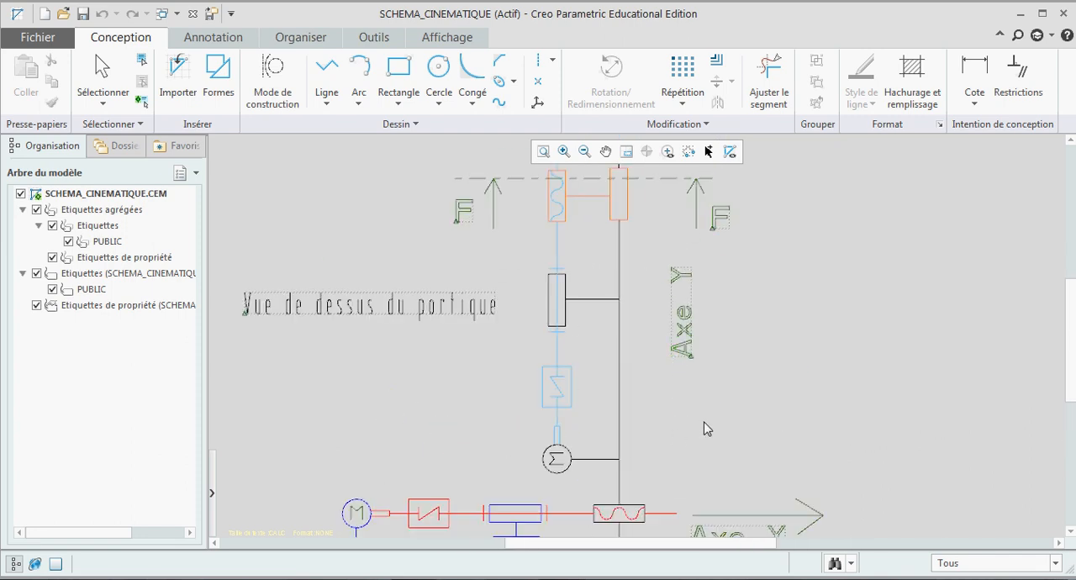
scroll(763, 314, "down", 2)
scroll(540, 319, "up", 5)
scroll(420, 345, "up", 1)
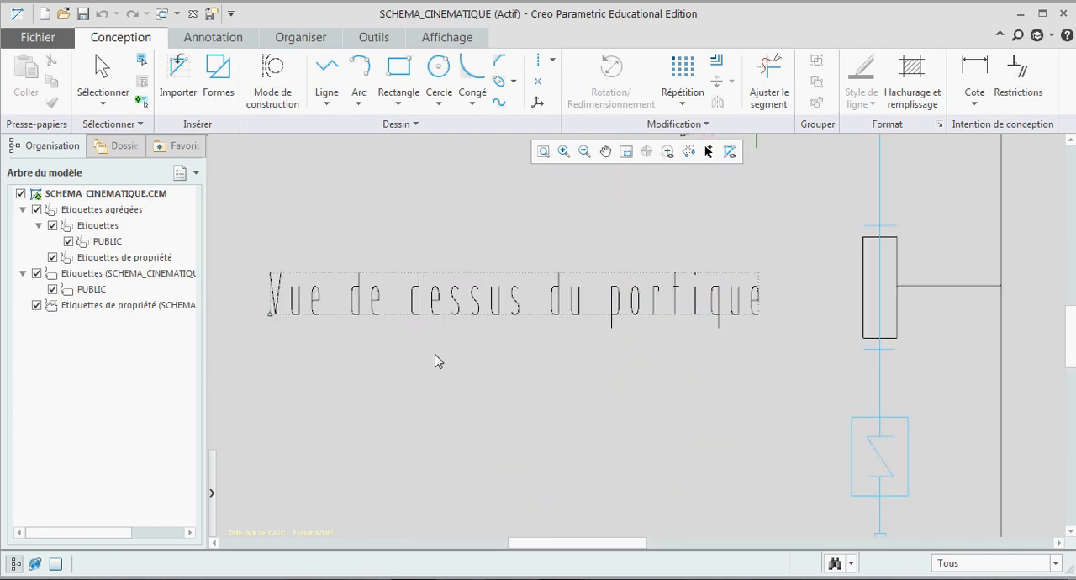
scroll(469, 411, "down", 2)
scroll(471, 418, "down", 2)
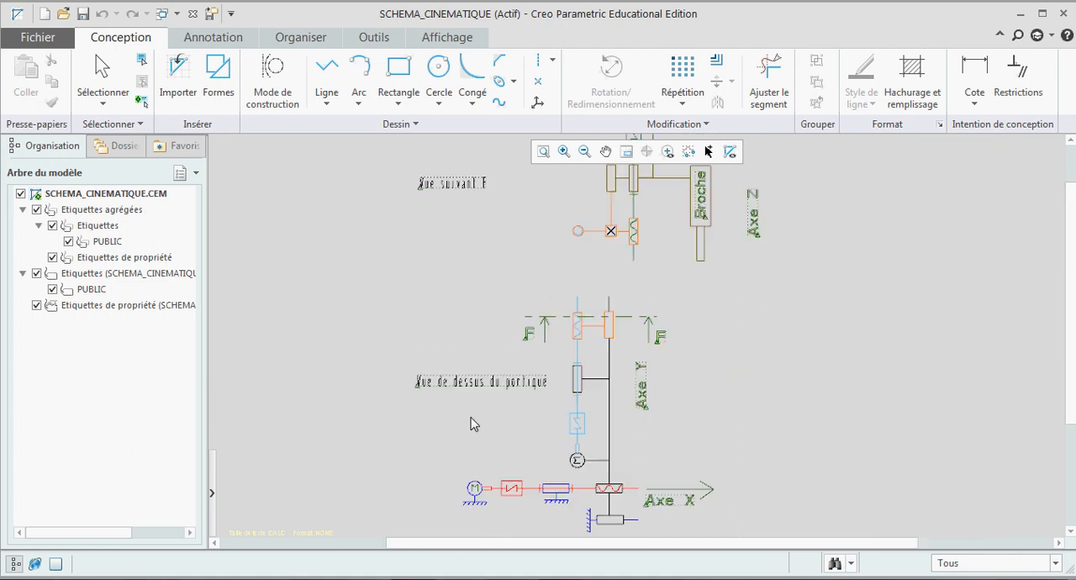
scroll(538, 304, "up", 3)
scroll(539, 401, "up", 1)
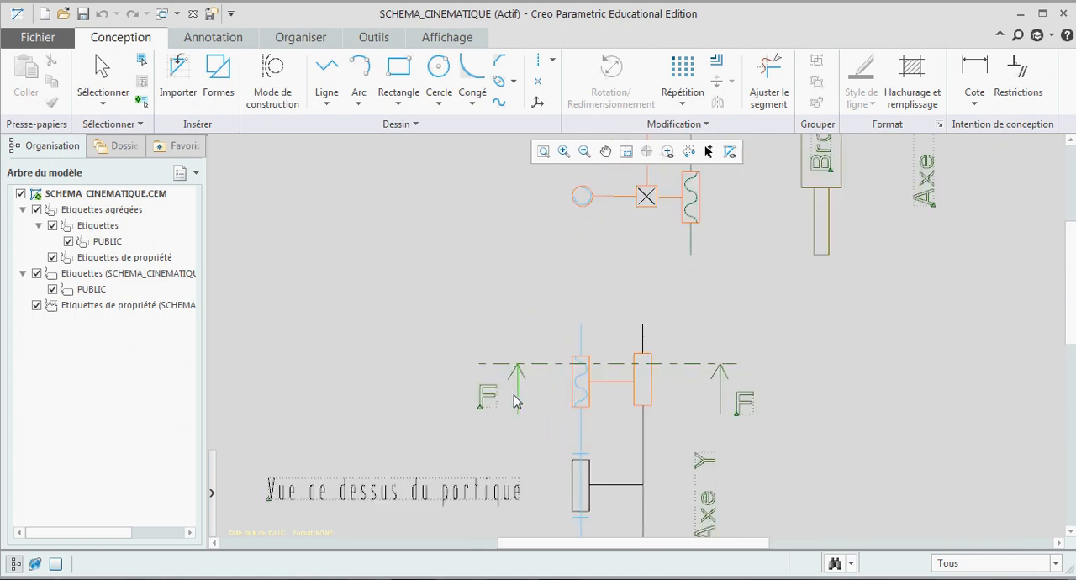
Step: Examine the Z axis drive and the spindle in the view along F of the SCHEMA_CINEMATIQUE schematic
scroll(529, 416, "down", 2)
scroll(460, 301, "up", 2)
scroll(459, 288, "up", 2)
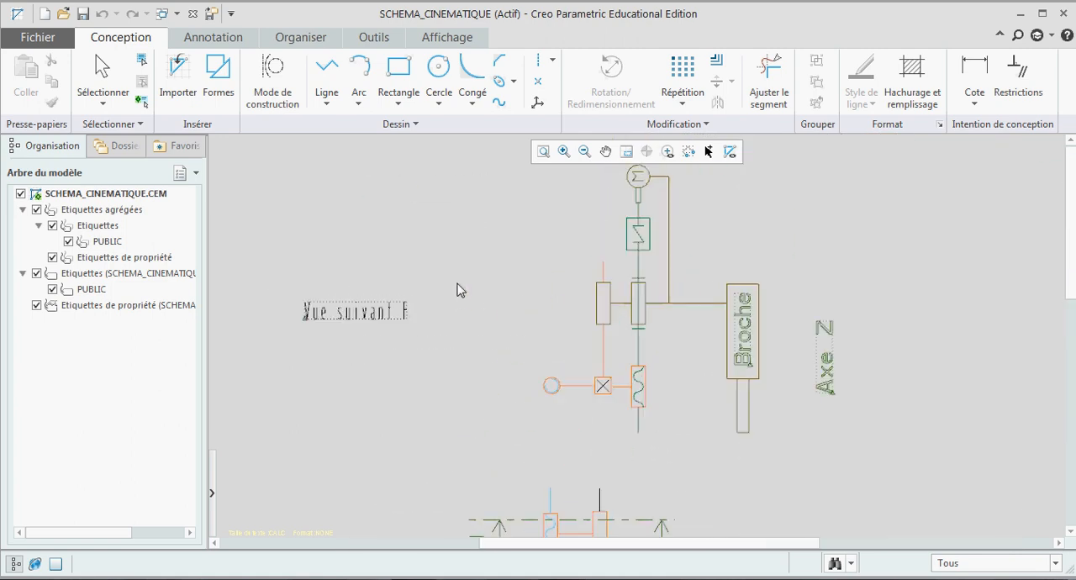
scroll(466, 331, "down", 2)
scroll(648, 238, "up", 1)
scroll(647, 232, "up", 1)
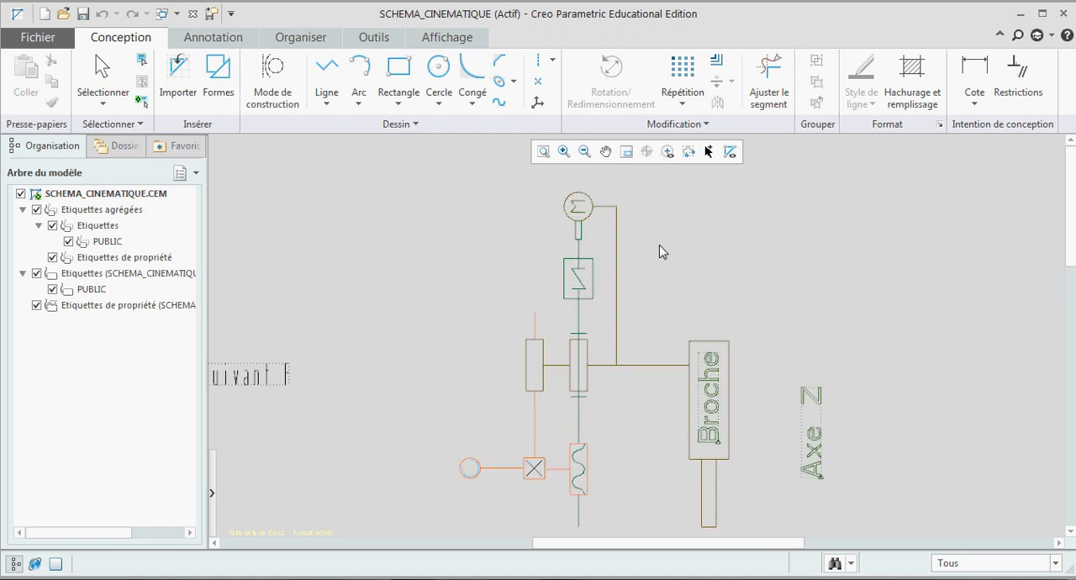
scroll(660, 248, "down", 1)
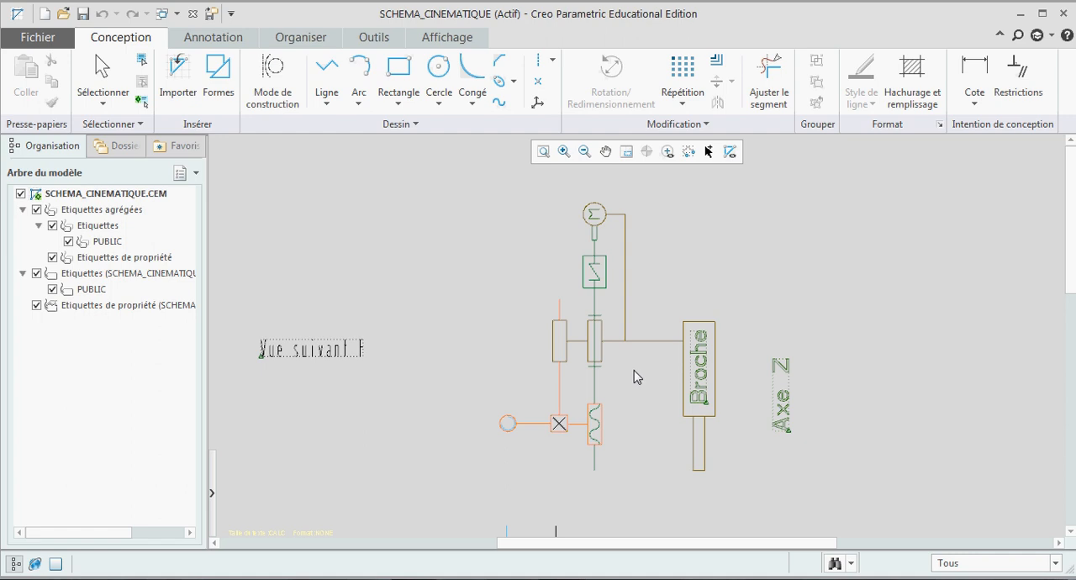
scroll(620, 372, "up", 1)
scroll(620, 373, "down", 1)
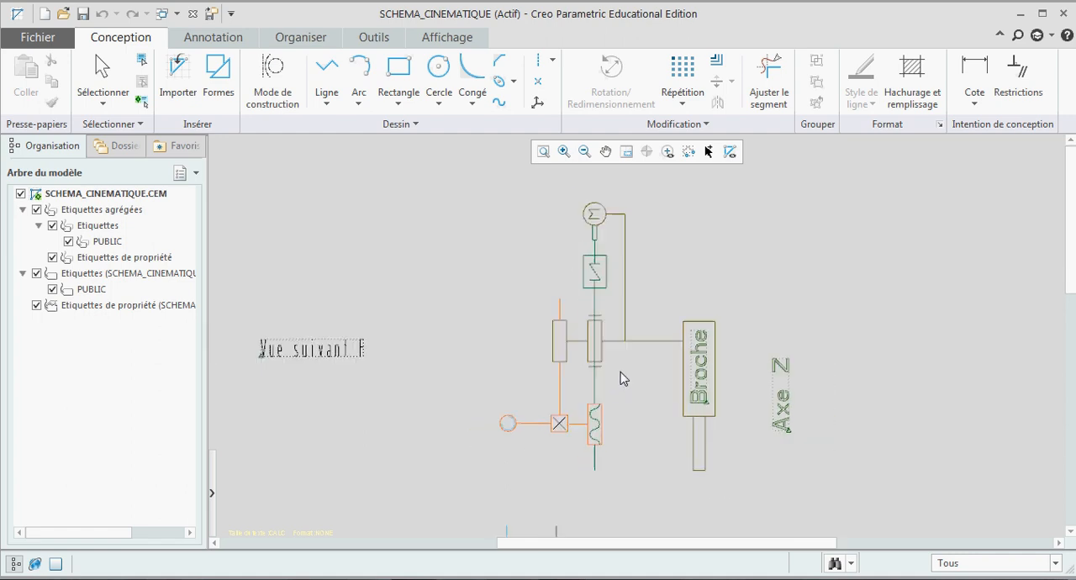